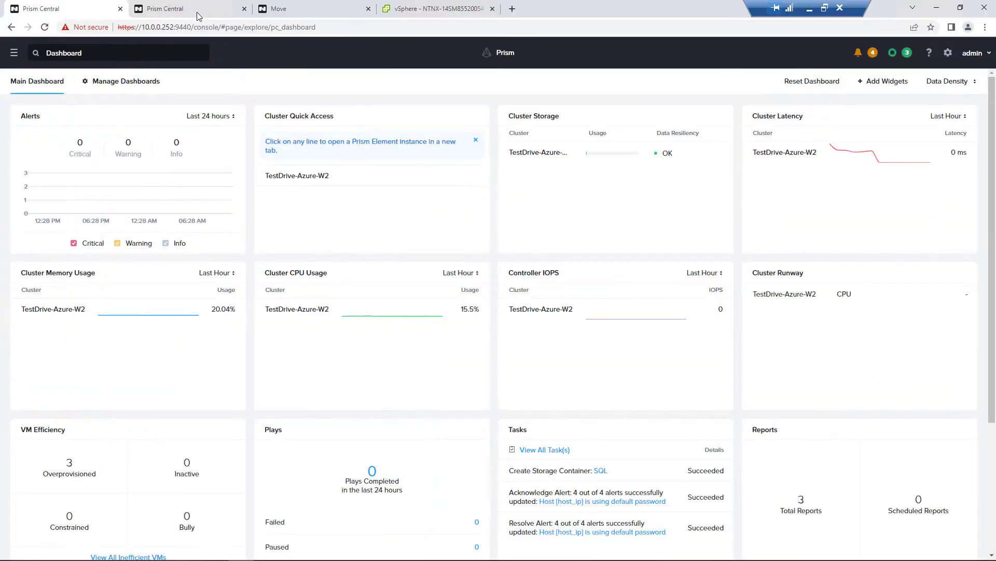
Show Prism Central's VM list filtered by 'move' to find the MOVE4dot5 appliance
left_click(197, 13)
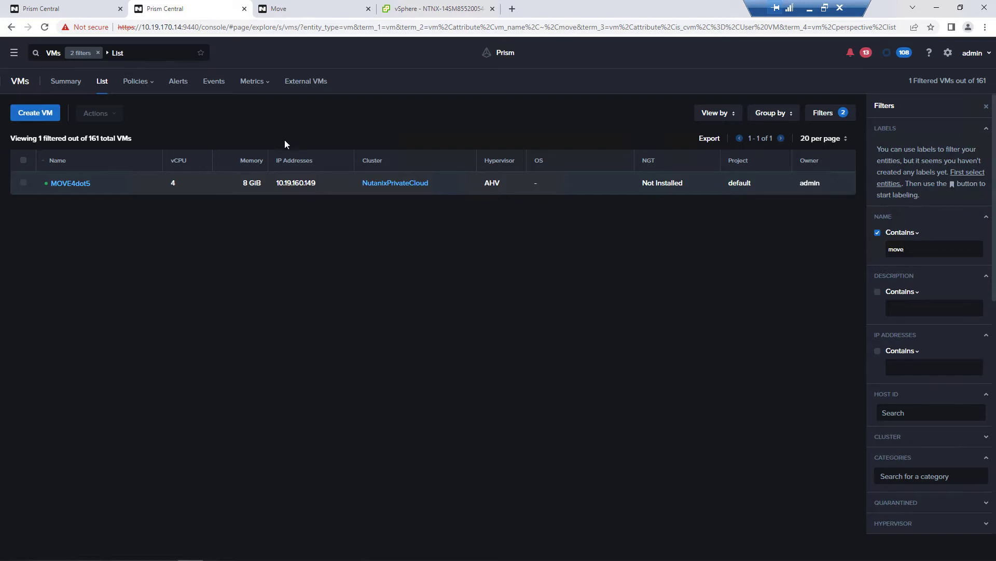
left_click(294, 11)
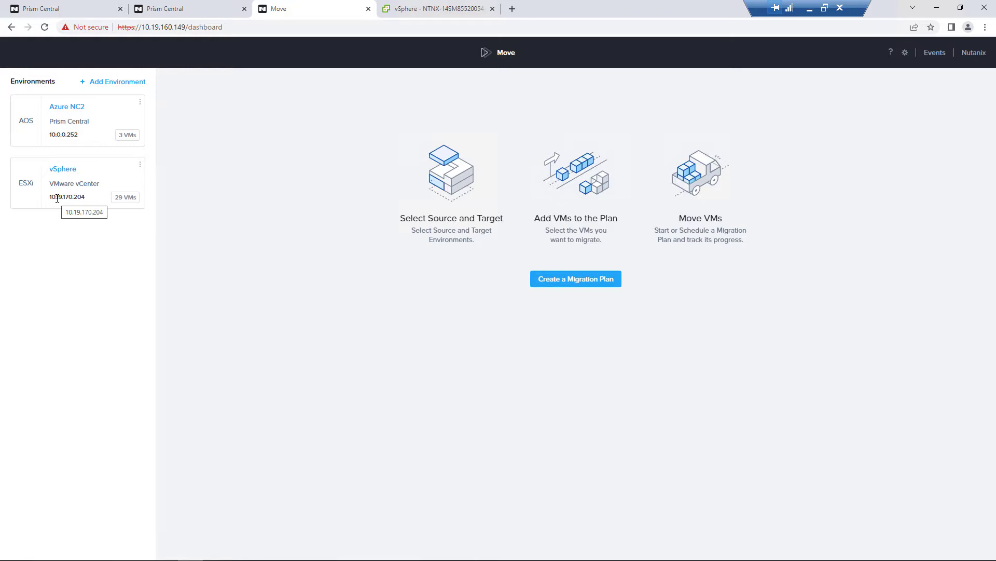
left_click(140, 164)
left_click(136, 197)
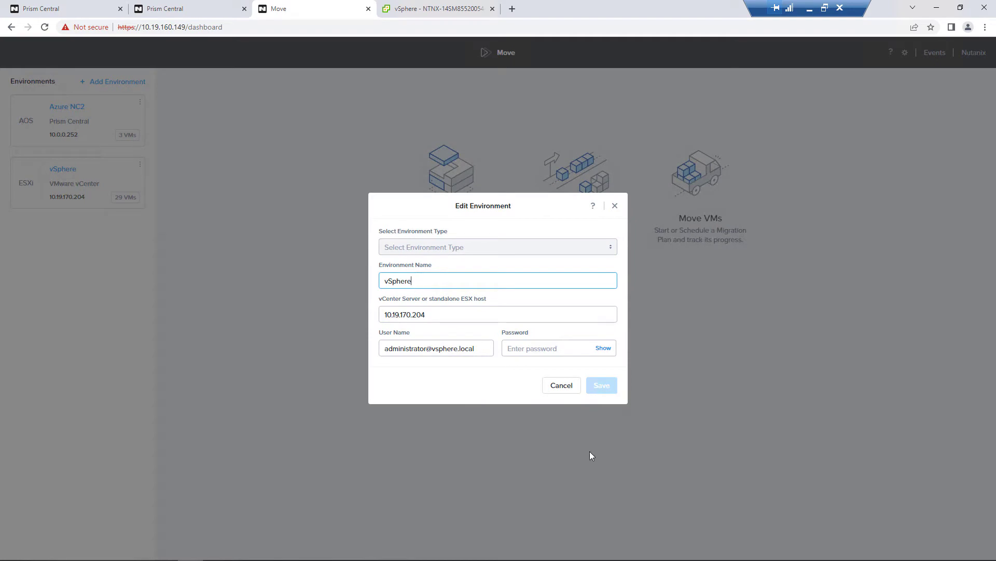
left_click(562, 388)
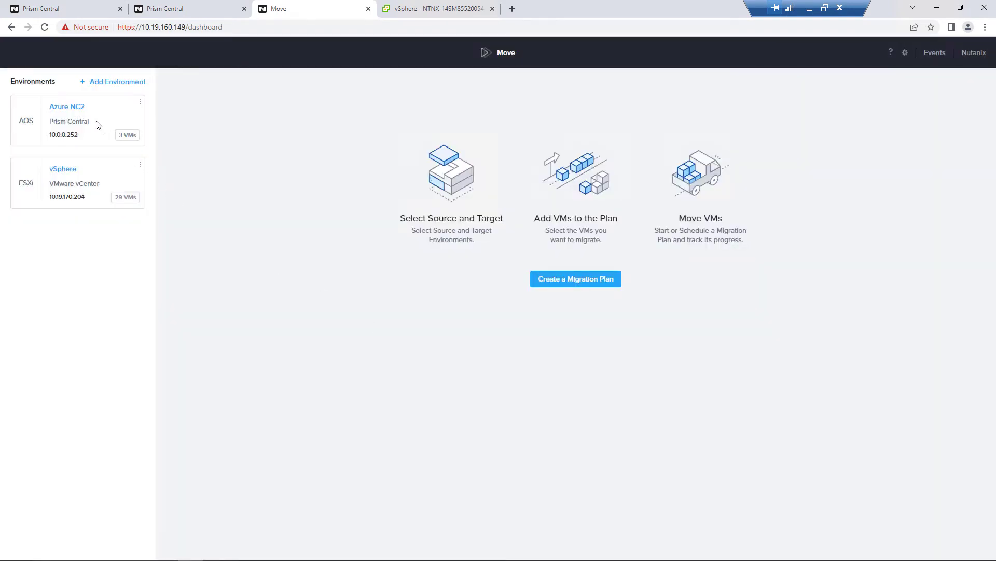
left_click(115, 85)
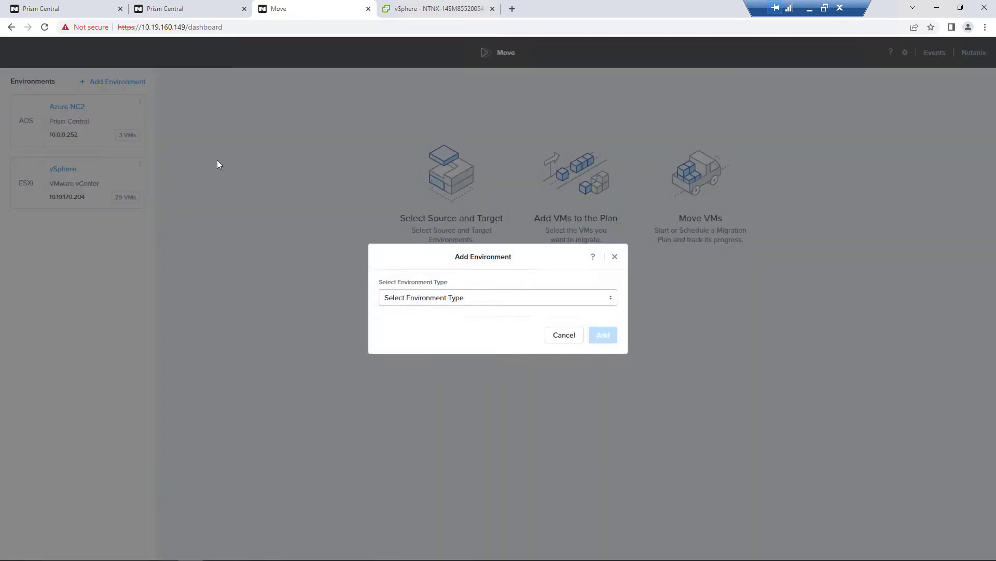
left_click(425, 304)
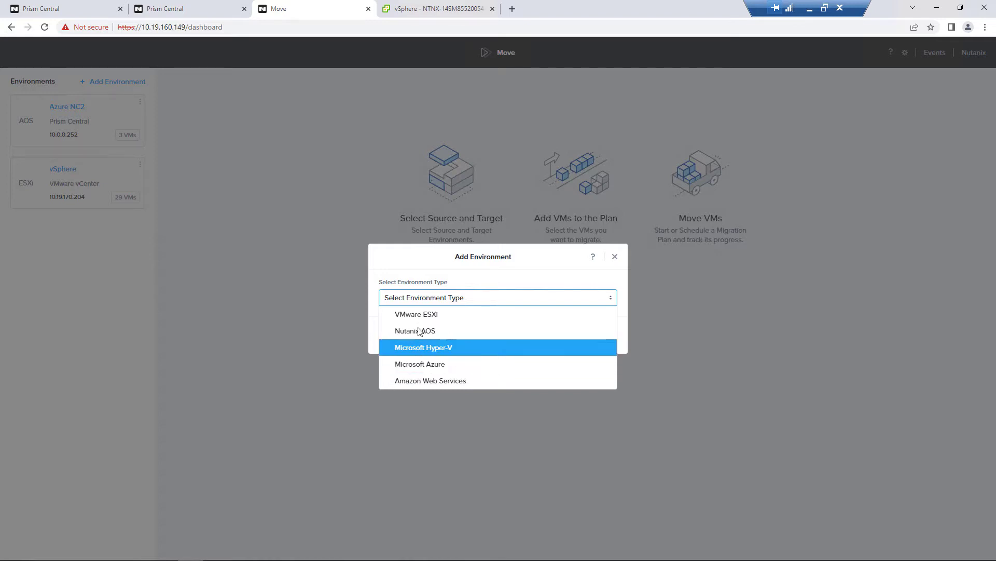
left_click(283, 178)
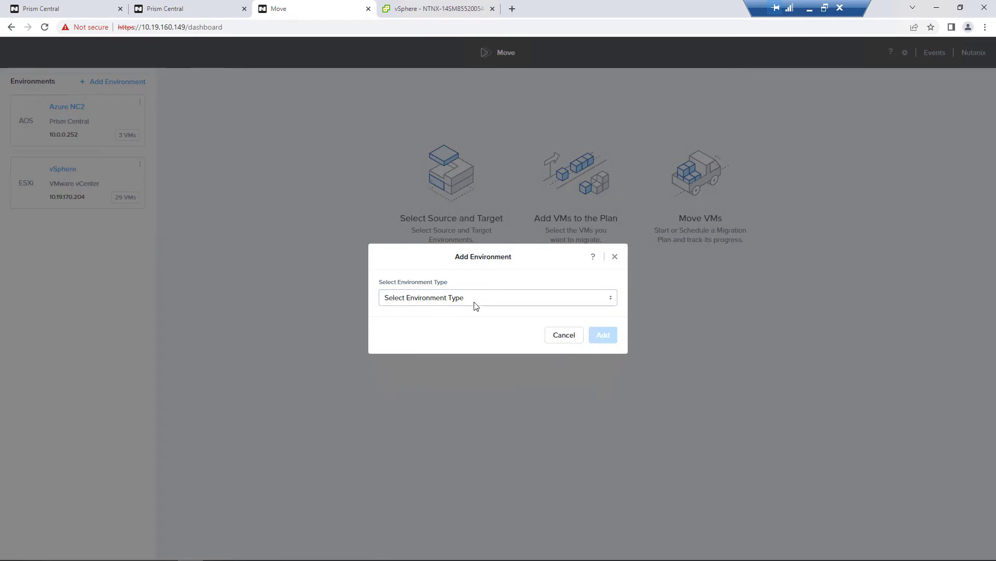
left_click(562, 336)
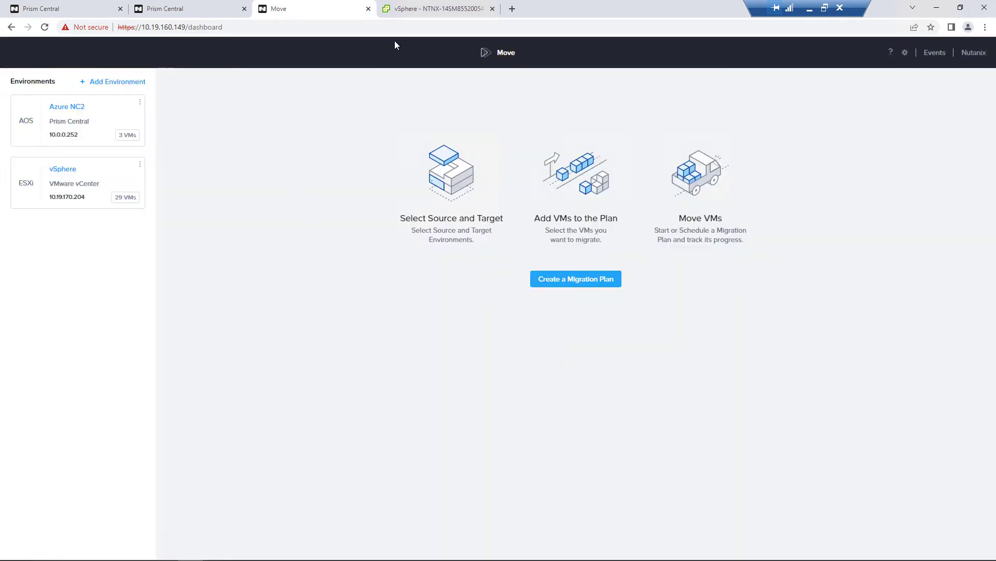
left_click(404, 11)
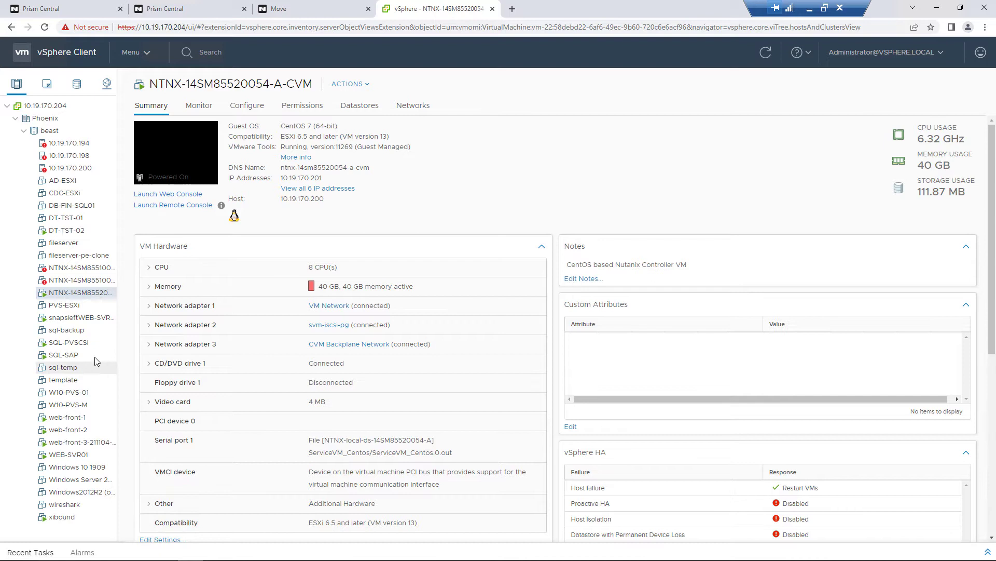
left_click(308, 6)
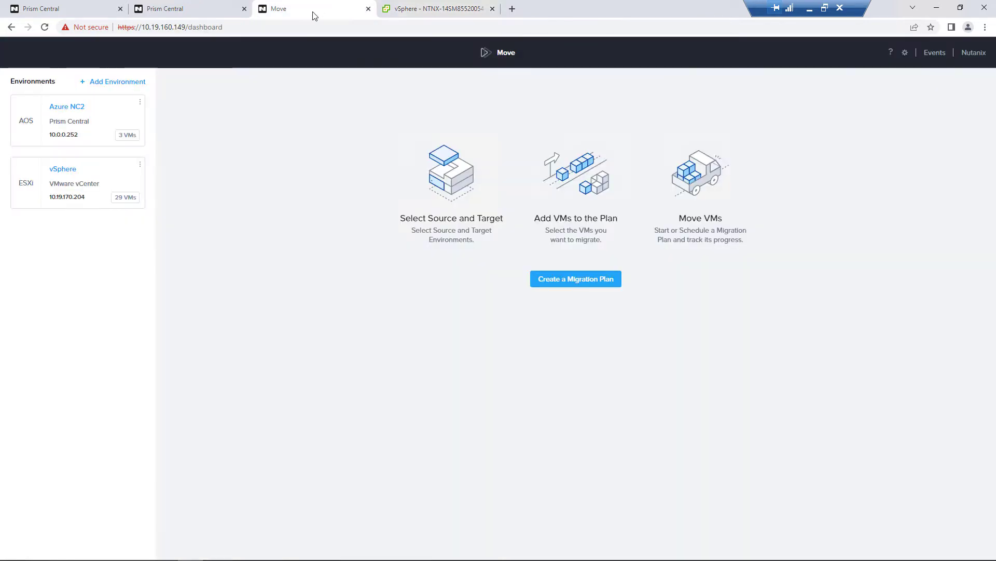
Create a new migration plan named 'SQL'
left_click(595, 288)
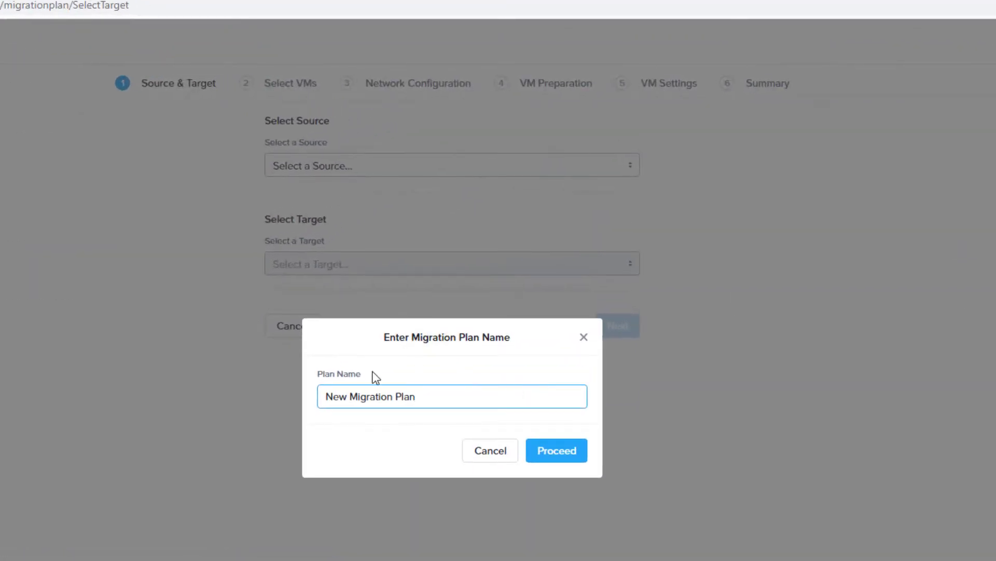
key("ctrl+a")
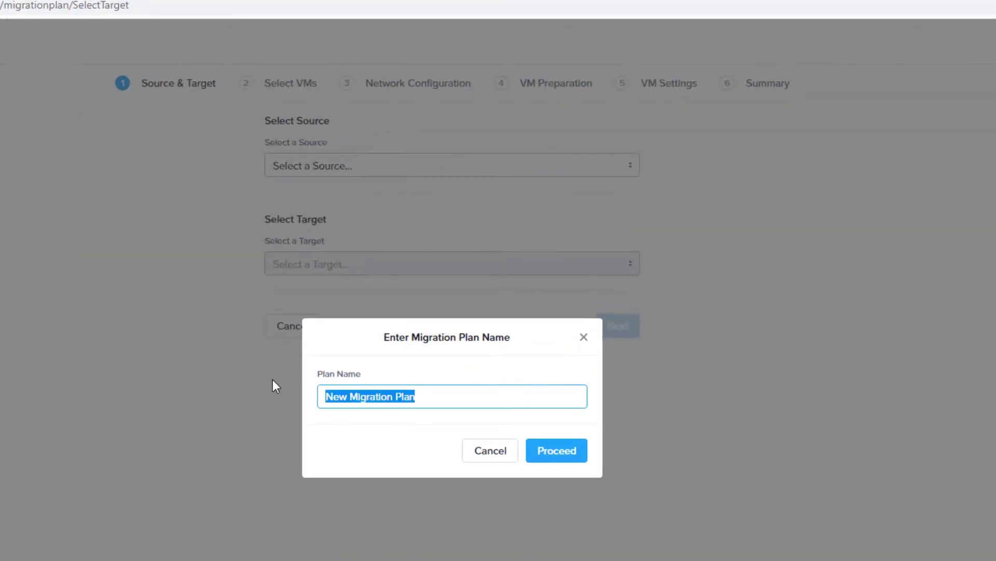
type("SQL")
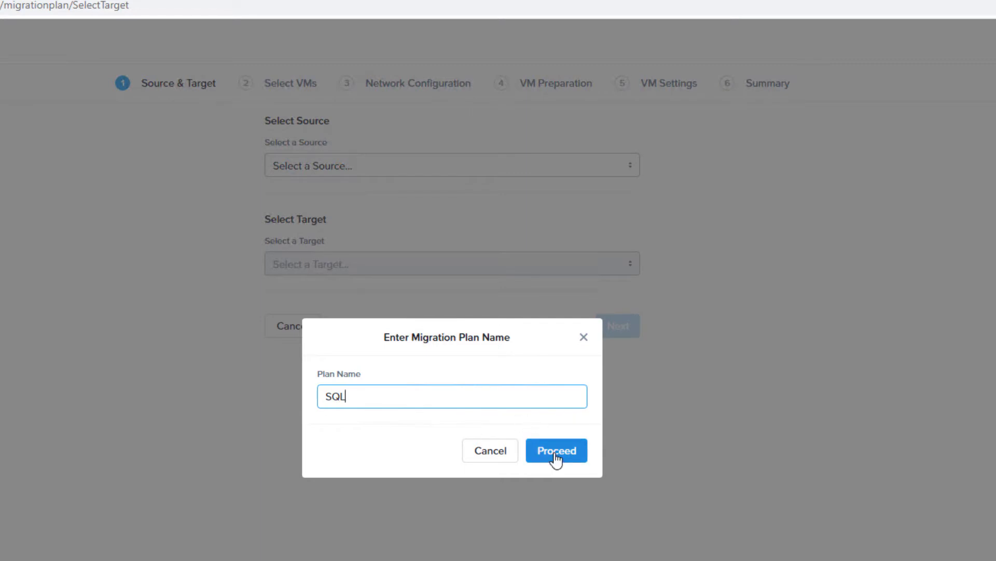
left_click(556, 457)
Set source vSphere, target Azure NC2, cluster TestDrive-Azure-W2 and container SQL
left_click(430, 164)
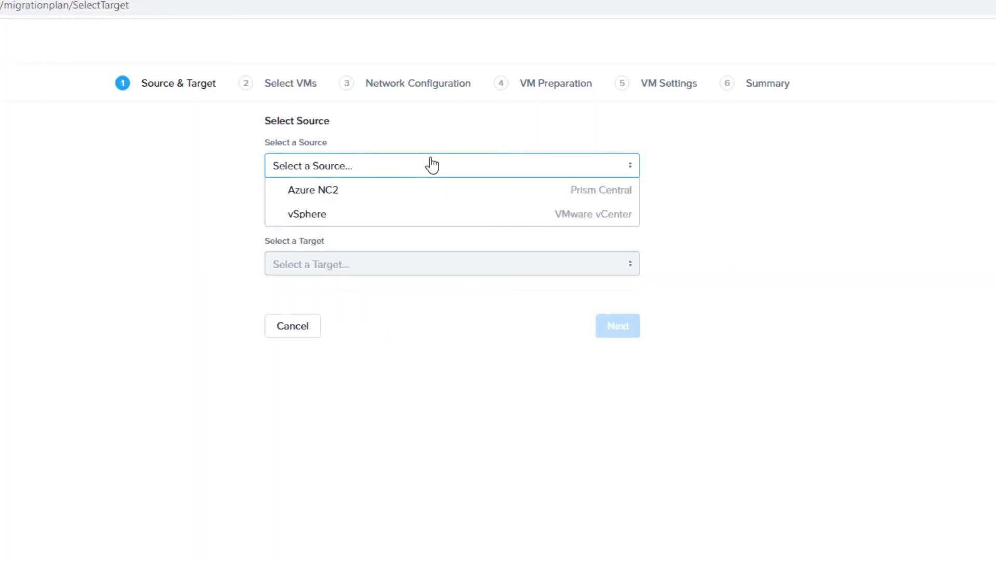
left_click(396, 214)
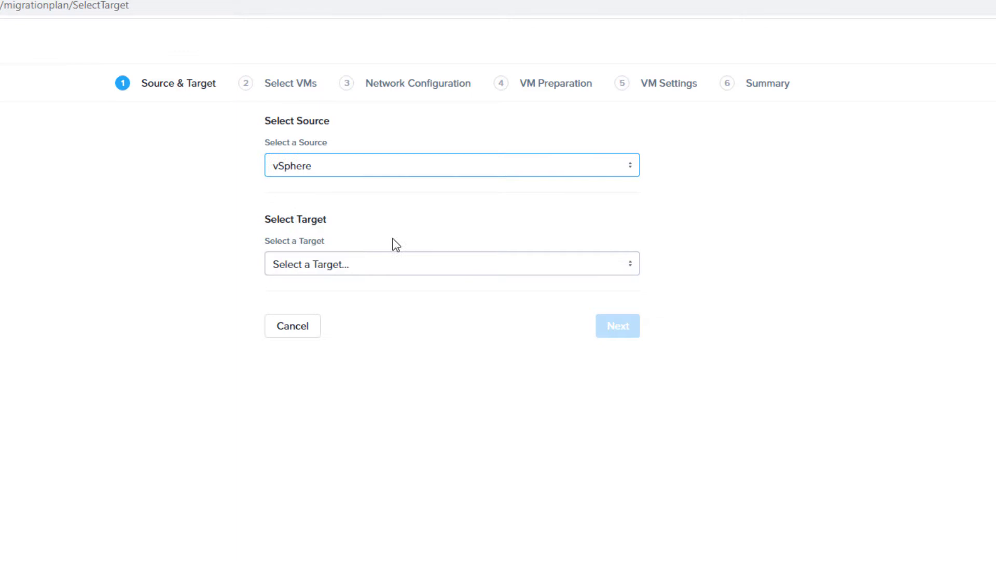
left_click(392, 265)
left_click(392, 286)
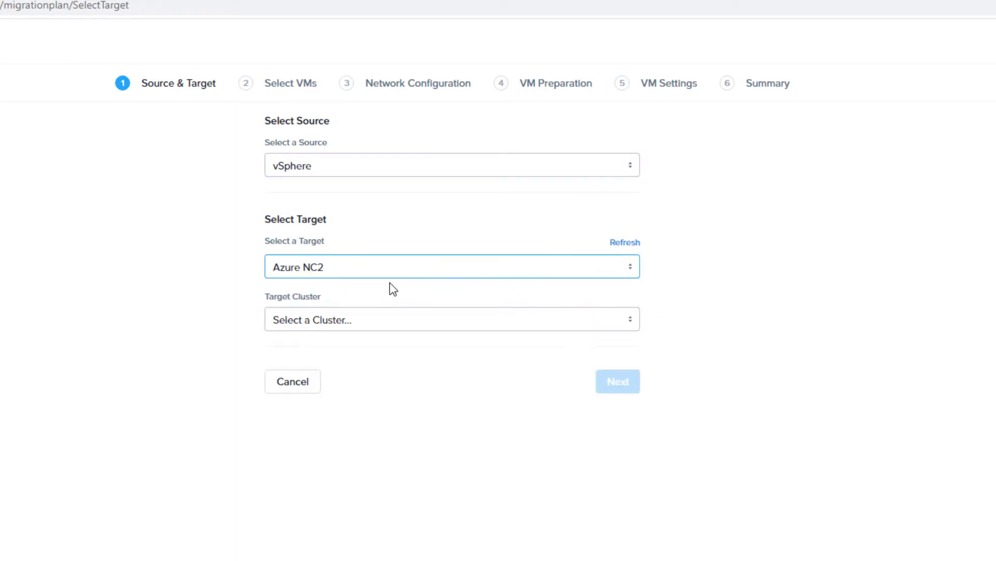
left_click(355, 326)
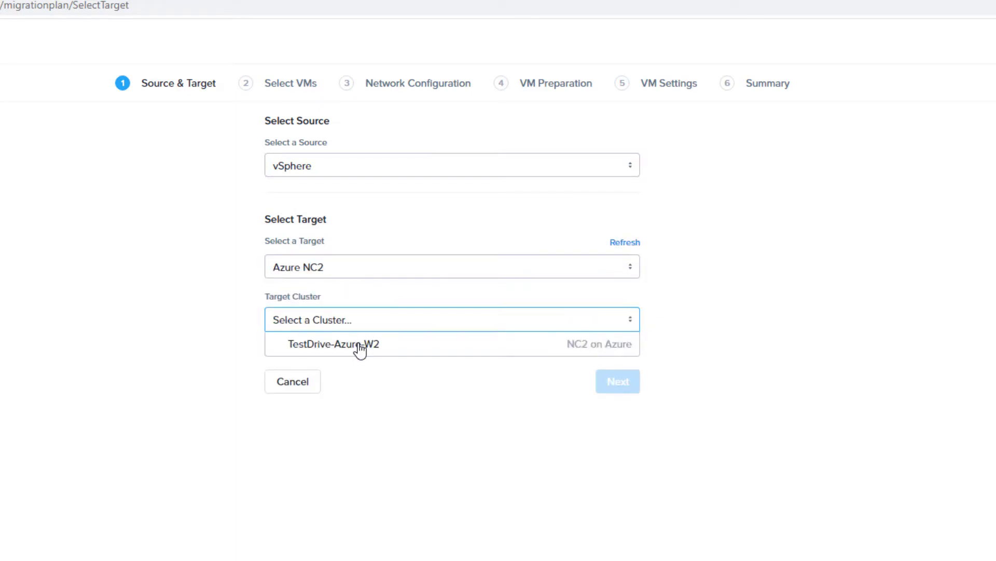
left_click(360, 347)
left_click(337, 376)
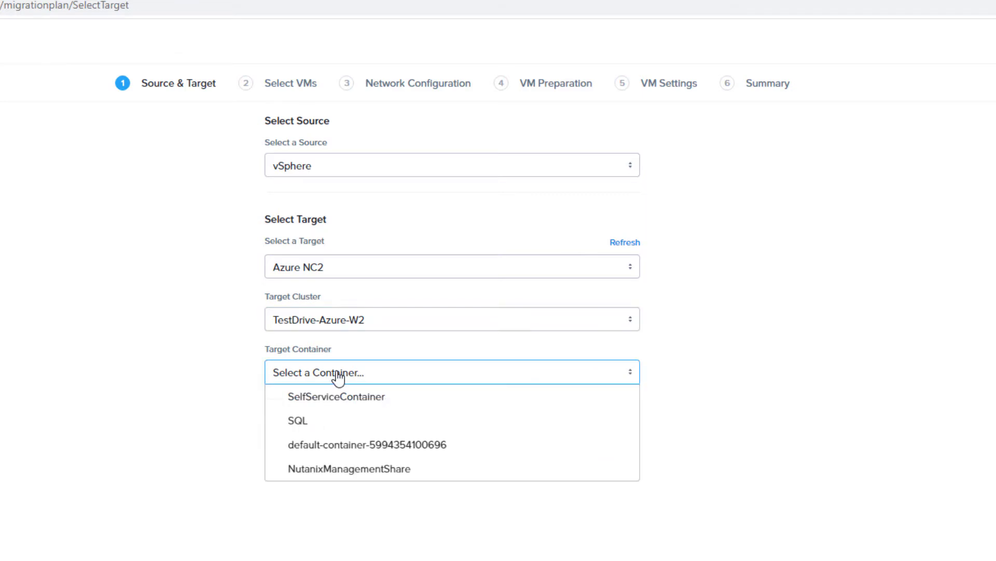
left_click(316, 421)
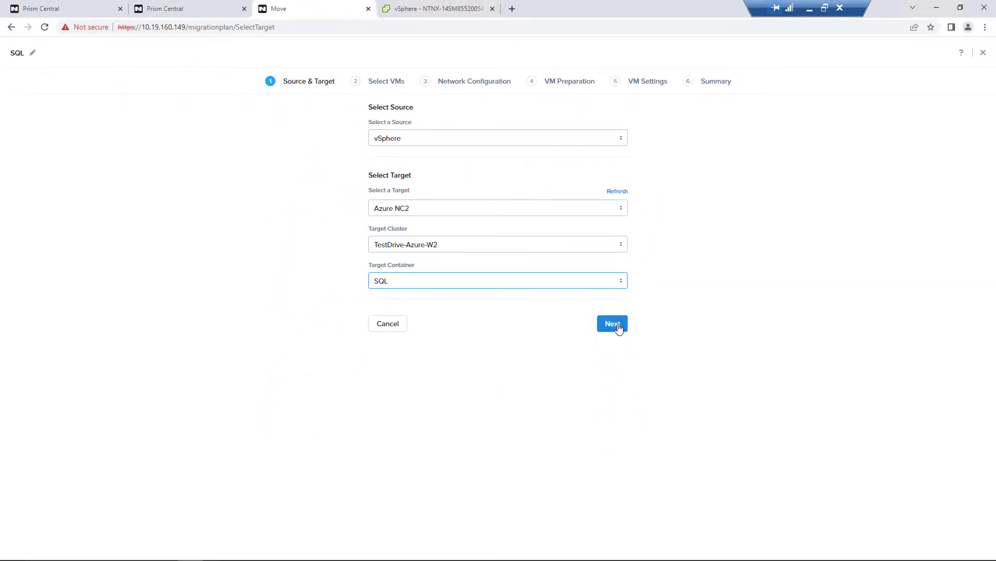
left_click(617, 326)
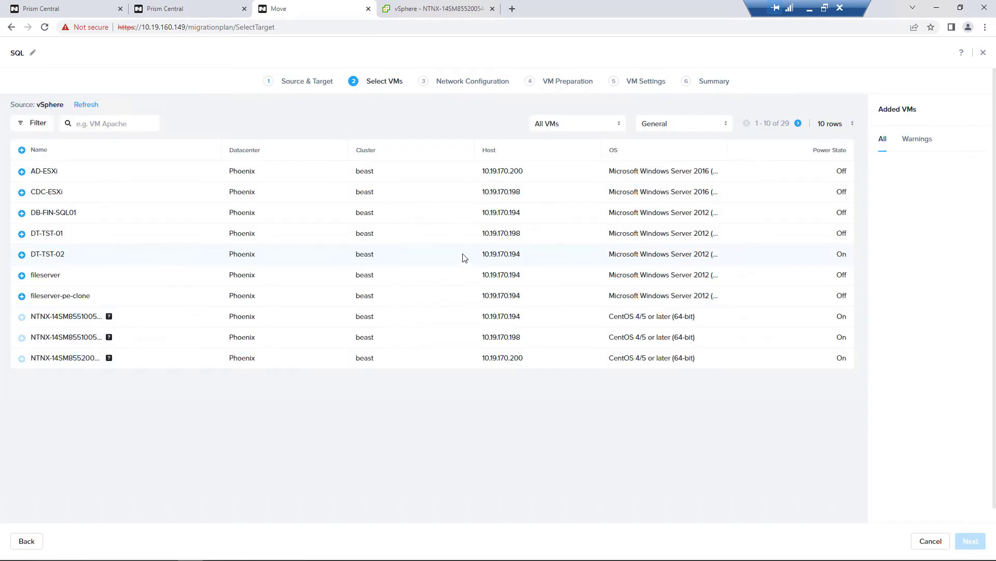
Search the VM list for 'sql' and add SQL-PVSCSI as the plan's only VM
left_click(132, 125)
type("sql")
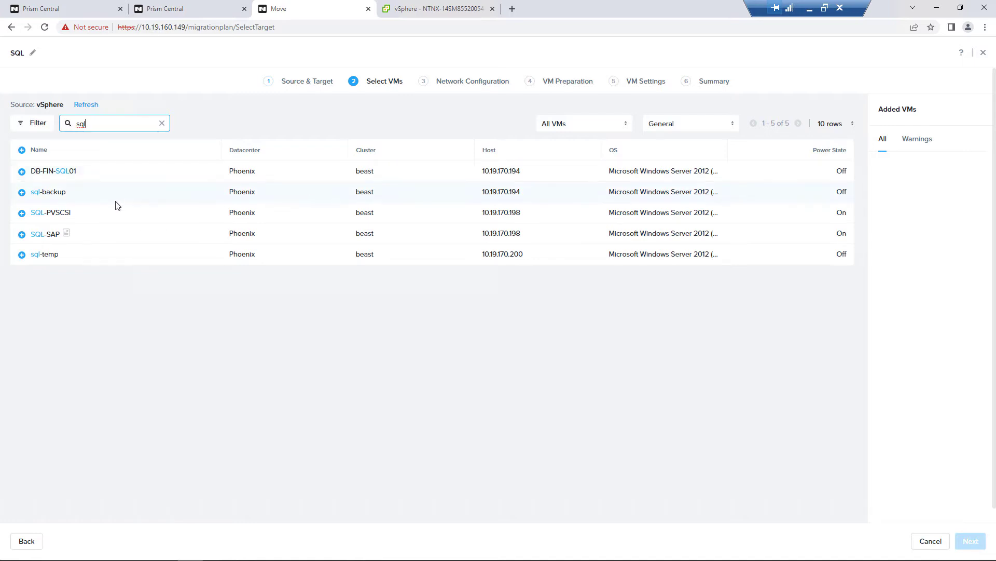
left_click(22, 213)
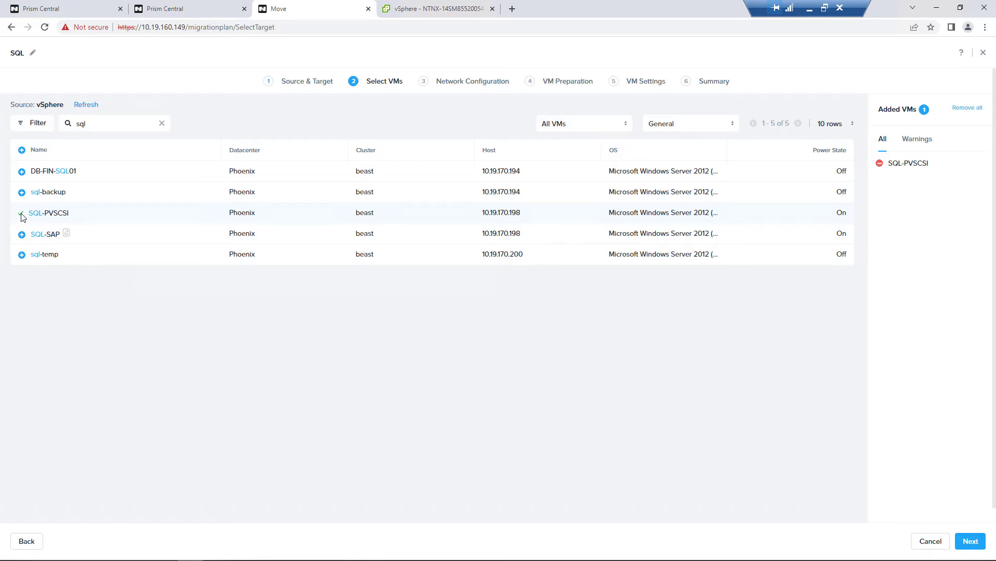
left_click(977, 544)
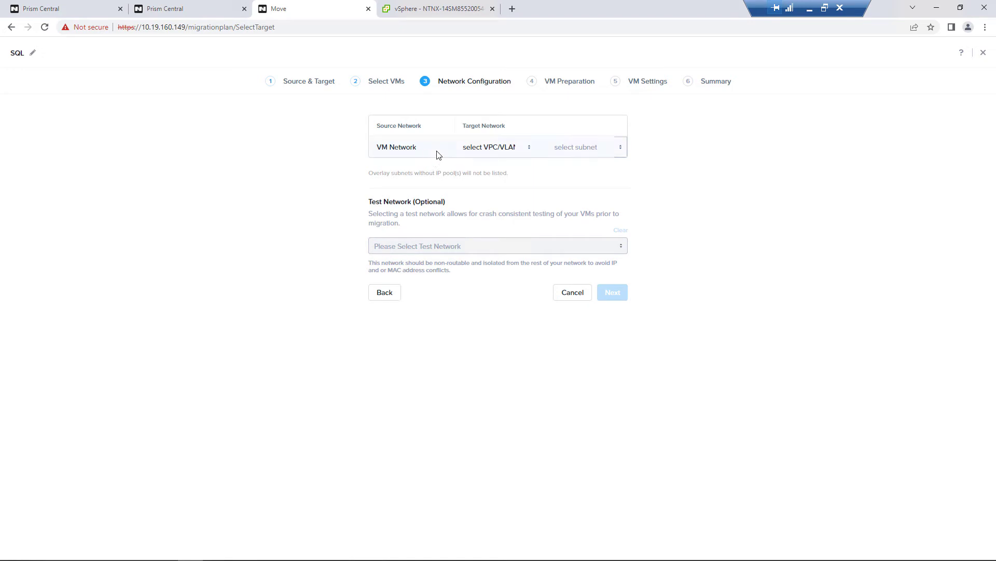
Map the source VM Network to TestDrive-DR with the w2-server subnet
left_click(485, 153)
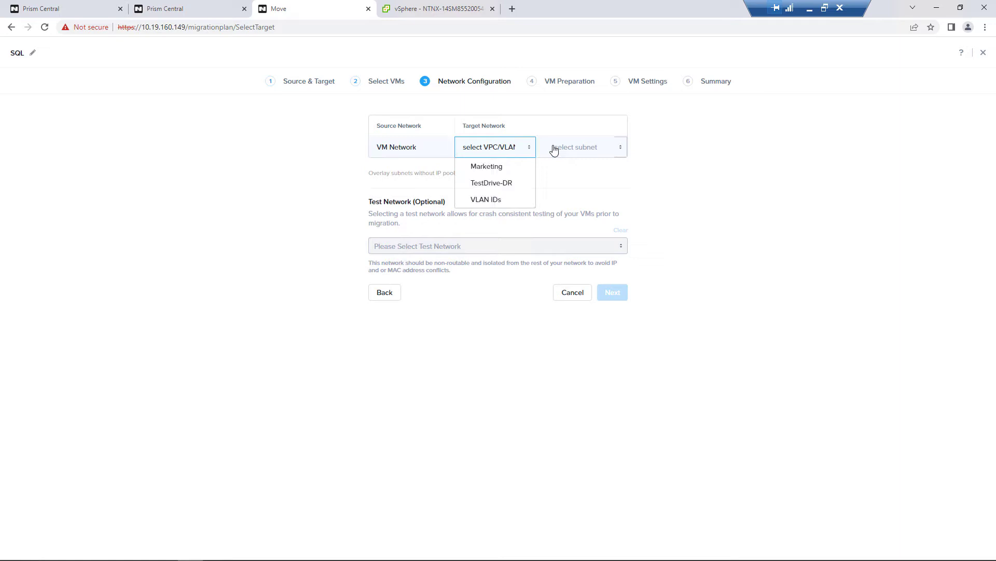
left_click(574, 147)
left_click(513, 148)
left_click(500, 187)
left_click(565, 140)
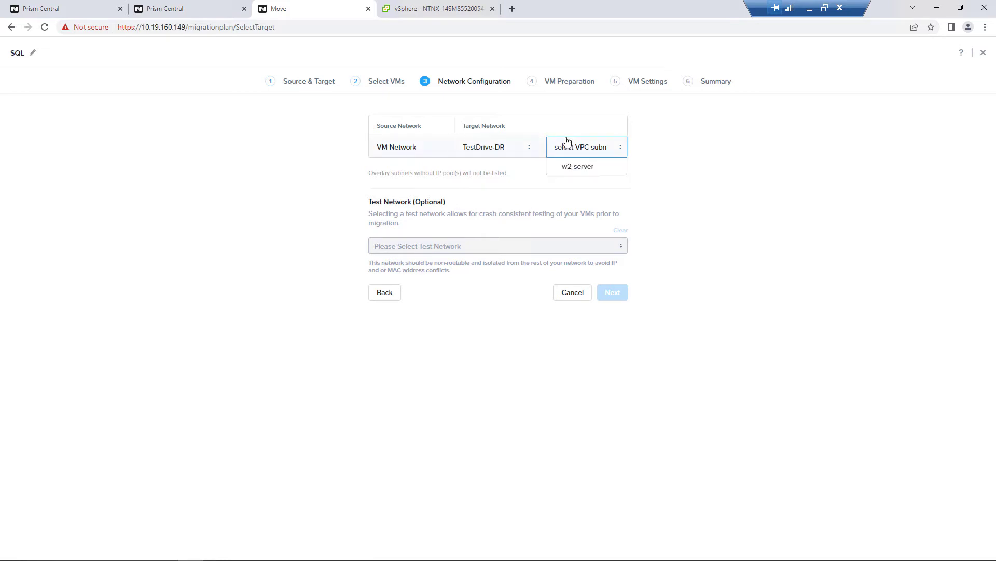
left_click(568, 167)
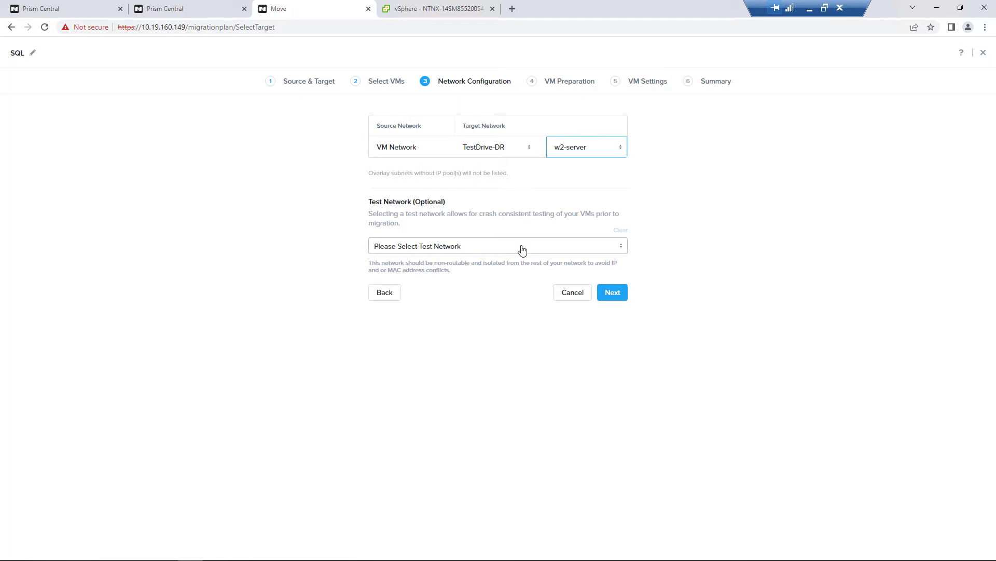
left_click(621, 292)
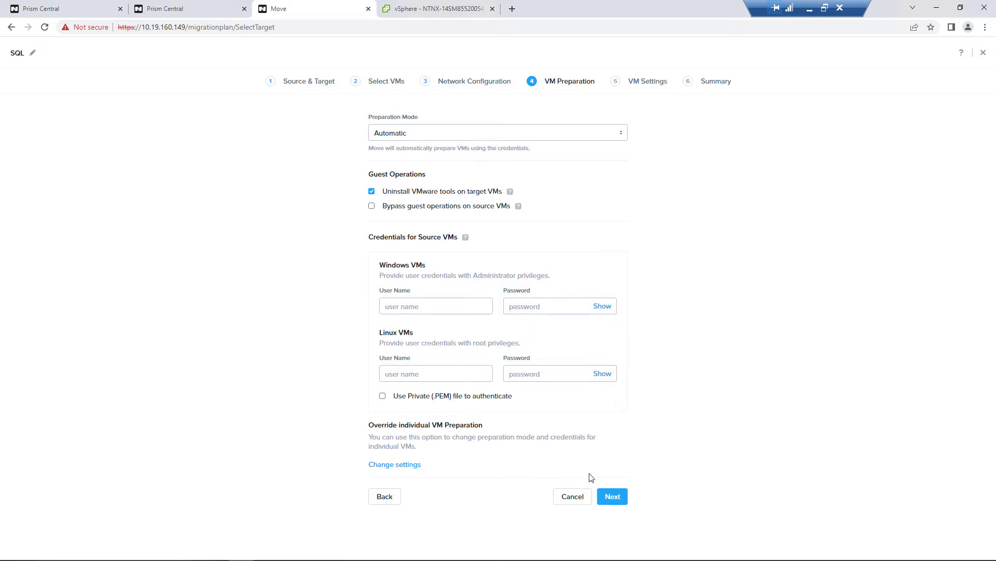
Accept automatic VM preparation and continue without guest OS credentials
left_click(620, 499)
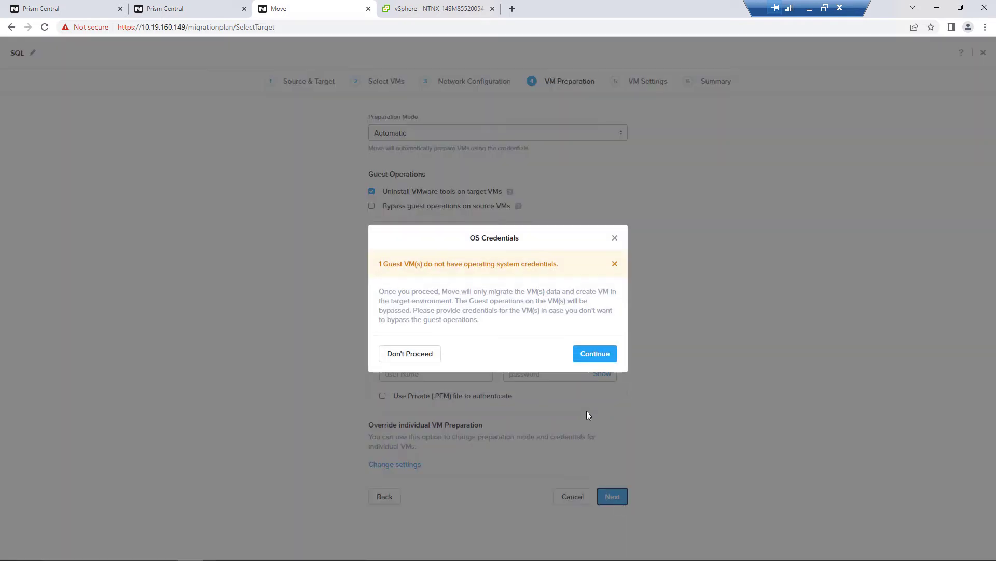
left_click(593, 355)
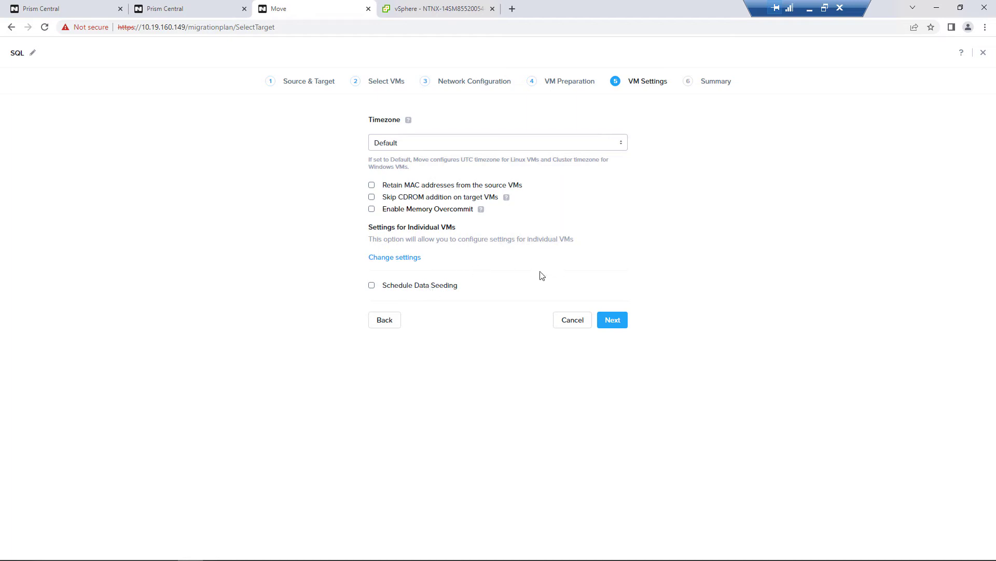
Review the SQL plan summary, then save and start the migration
left_click(617, 324)
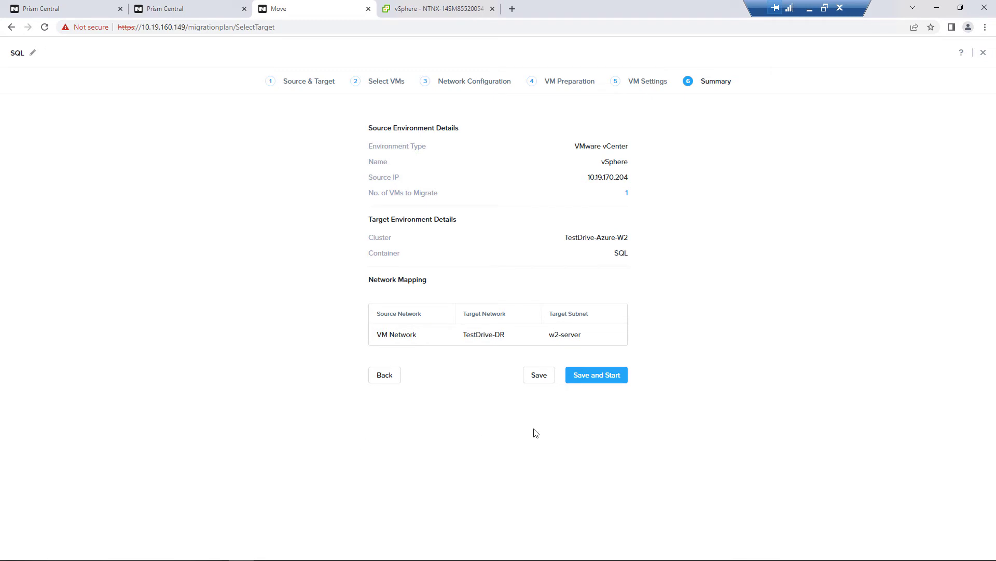
left_click(602, 380)
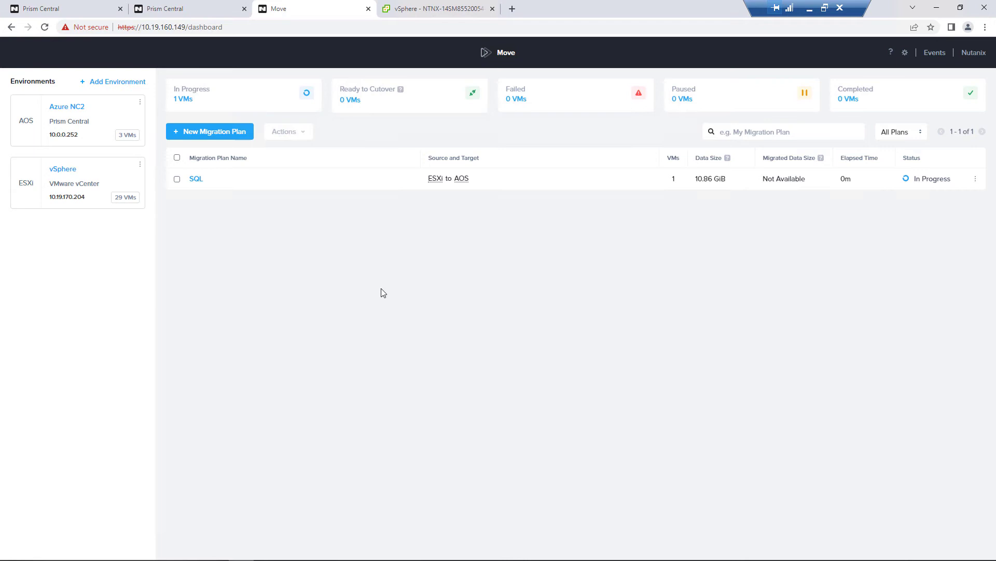
List the in-progress VMs and clear the status filter to show SQL-PVSCSI
left_click(183, 99)
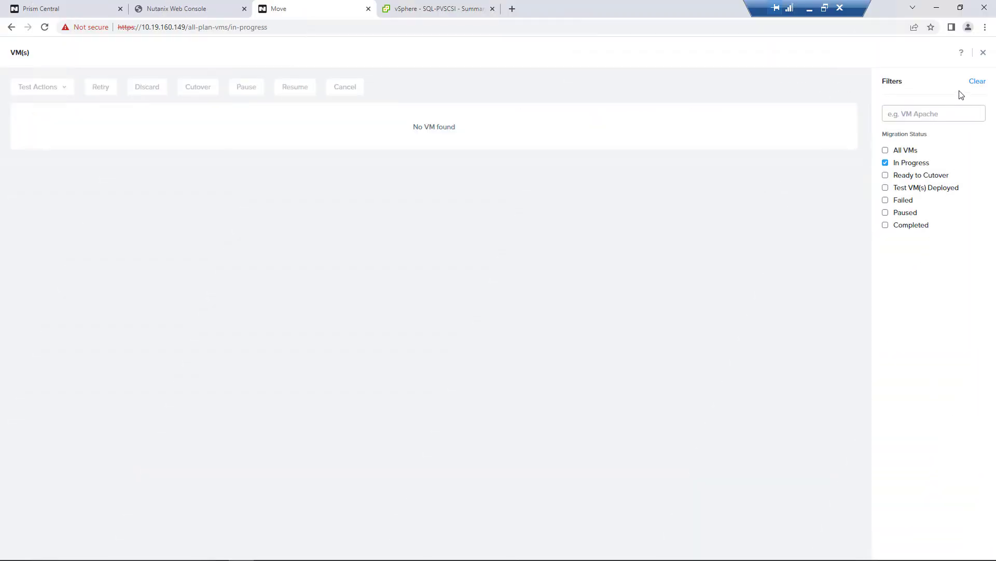
left_click(976, 83)
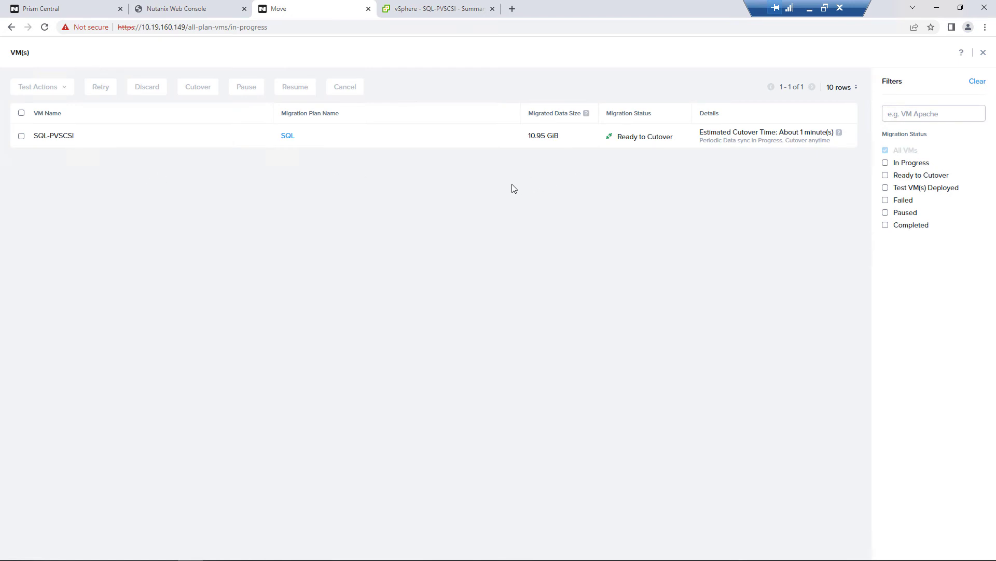
Select SQL-PVSCSI and confirm its cutover
left_click(21, 136)
left_click(194, 88)
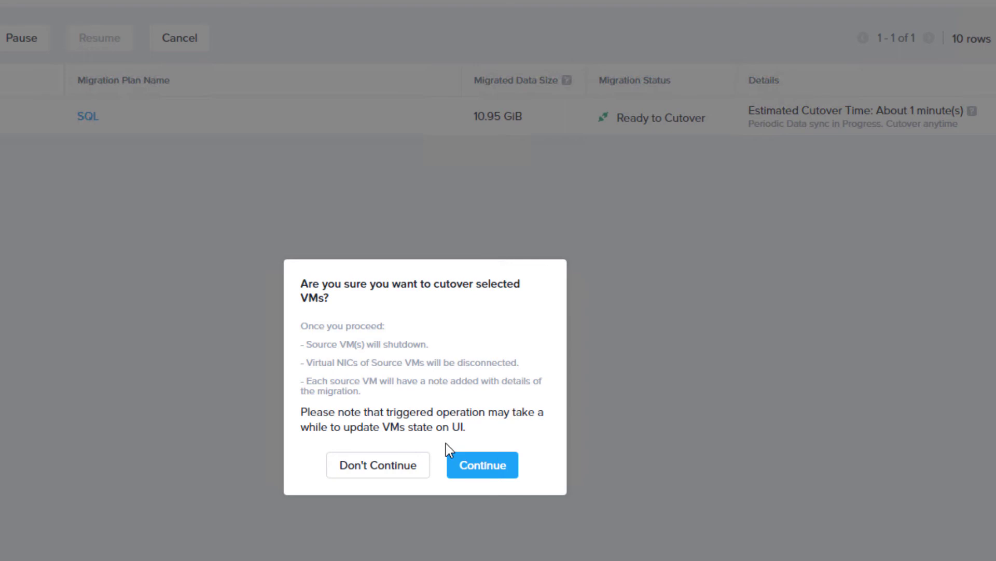
left_click(469, 467)
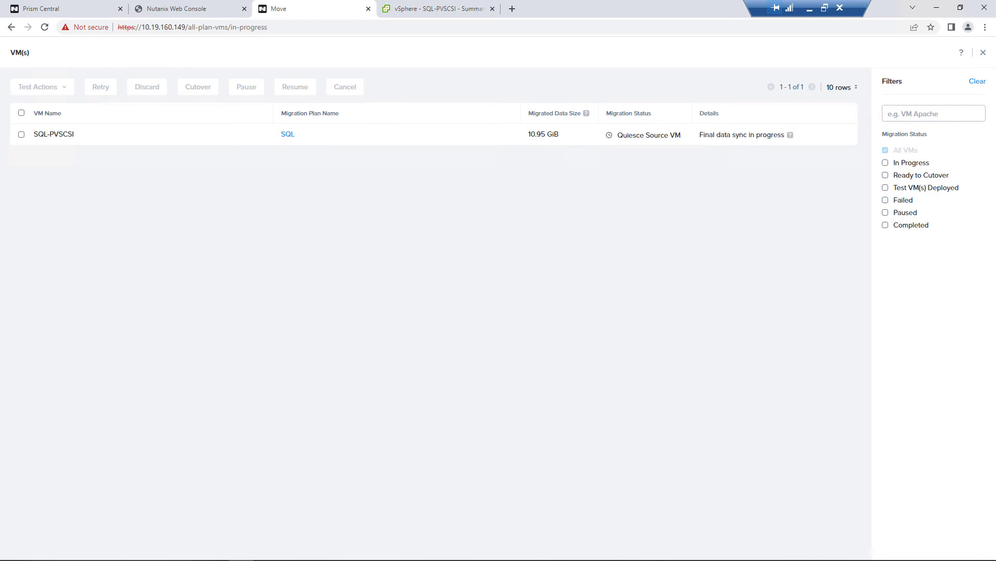
left_click(449, 9)
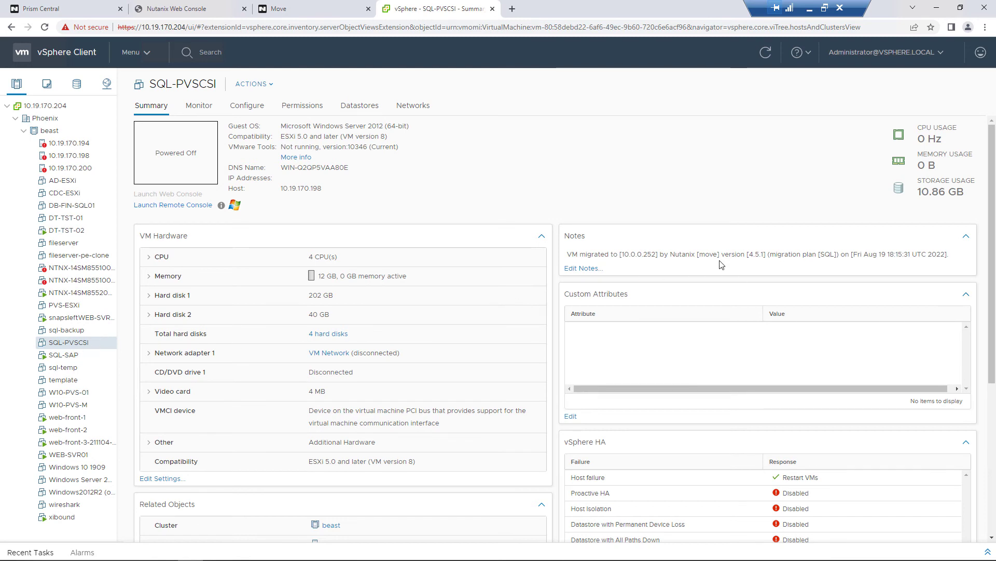
left_click(309, 6)
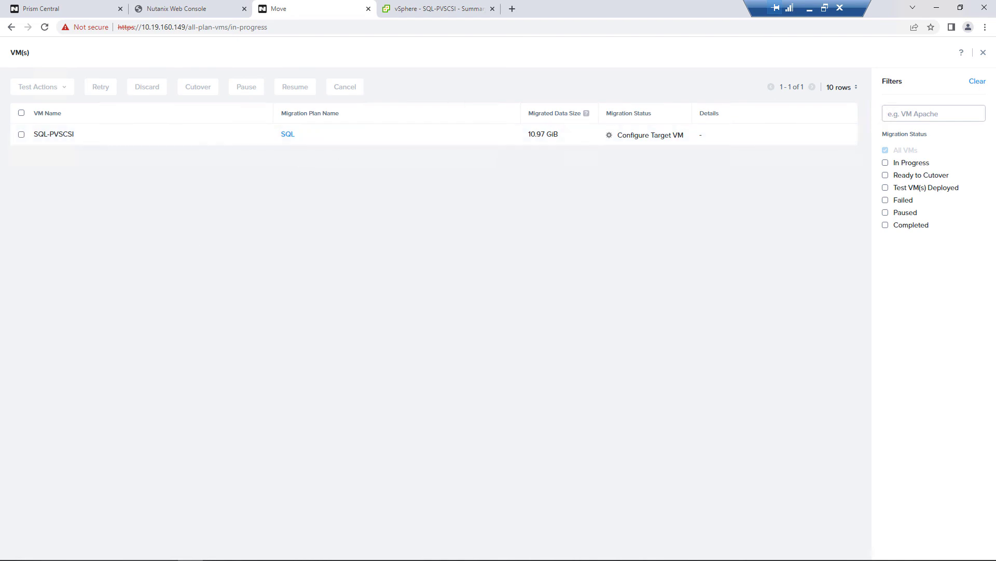
Open Prism Central's VM list to find SQL-PVSCSI on TestDrive-Azure-W2
left_click(61, 10)
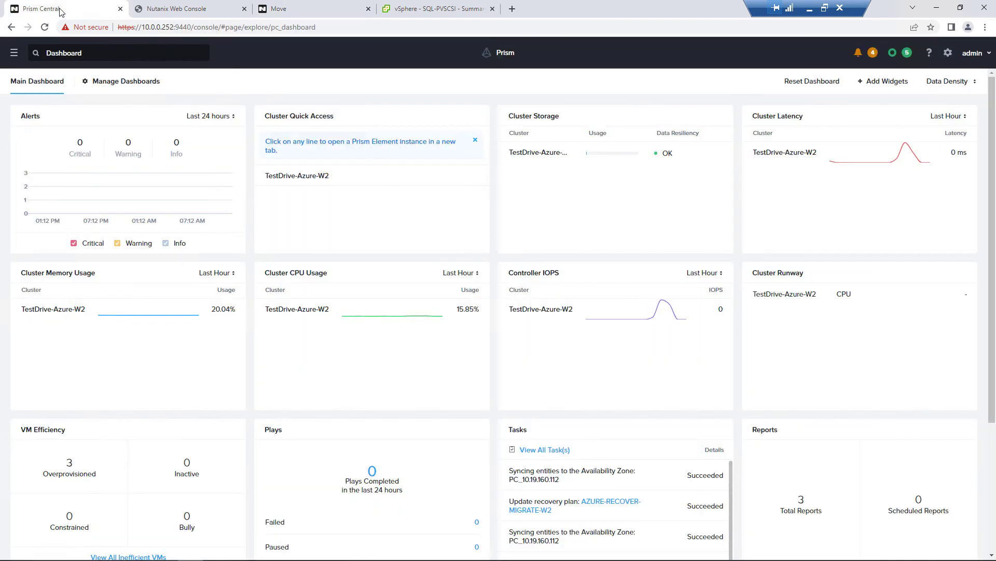
left_click(13, 54)
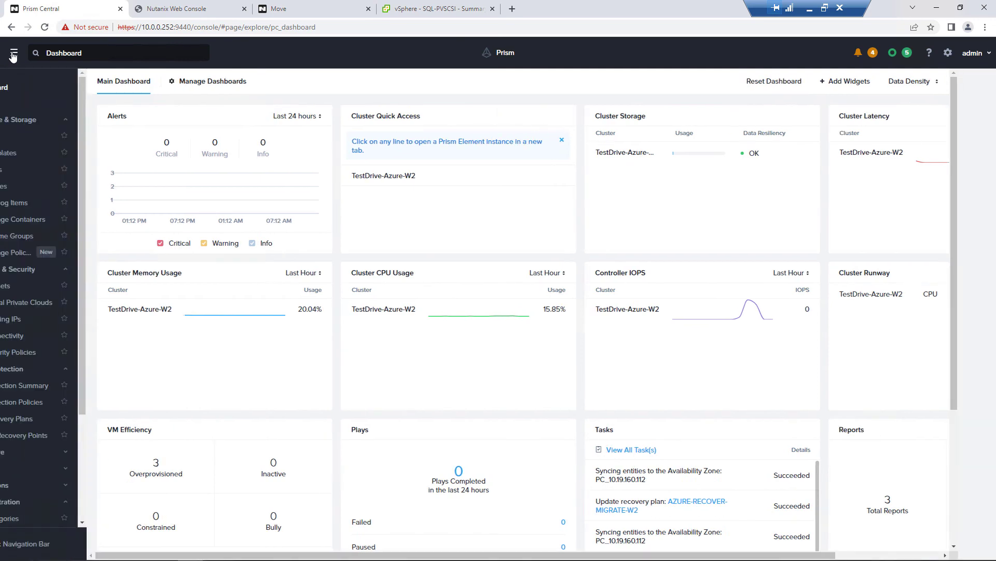
left_click(29, 137)
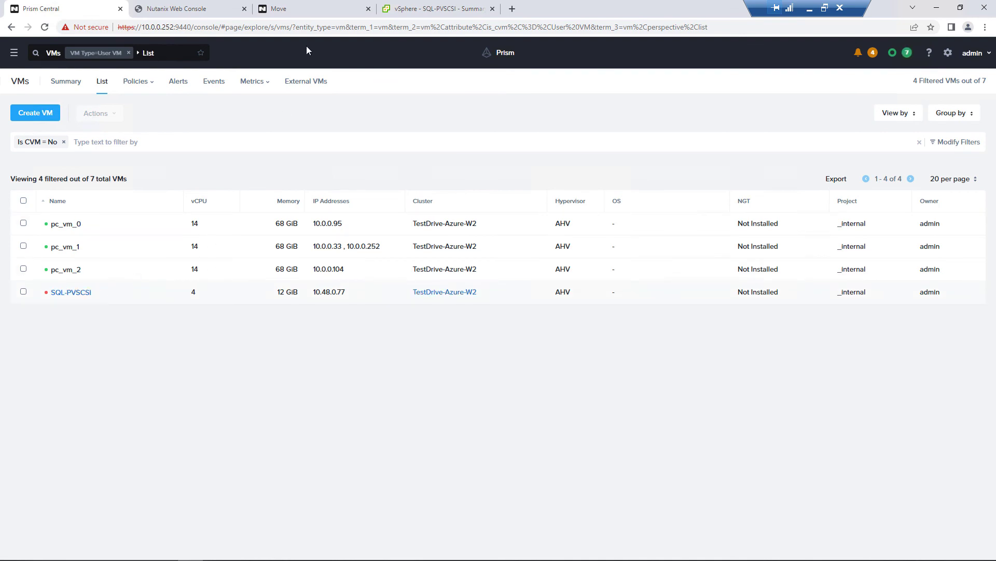
left_click(301, 13)
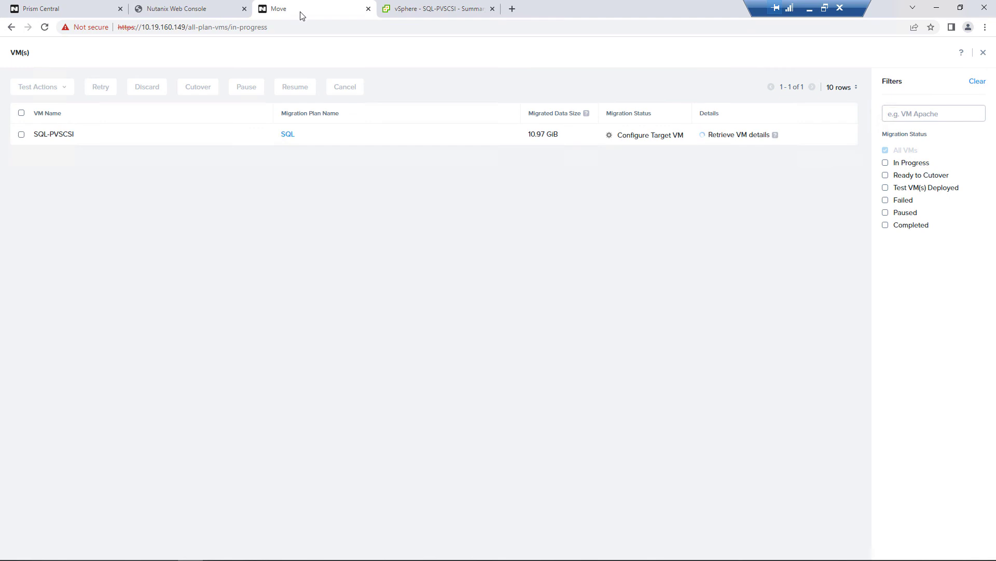
left_click(79, 12)
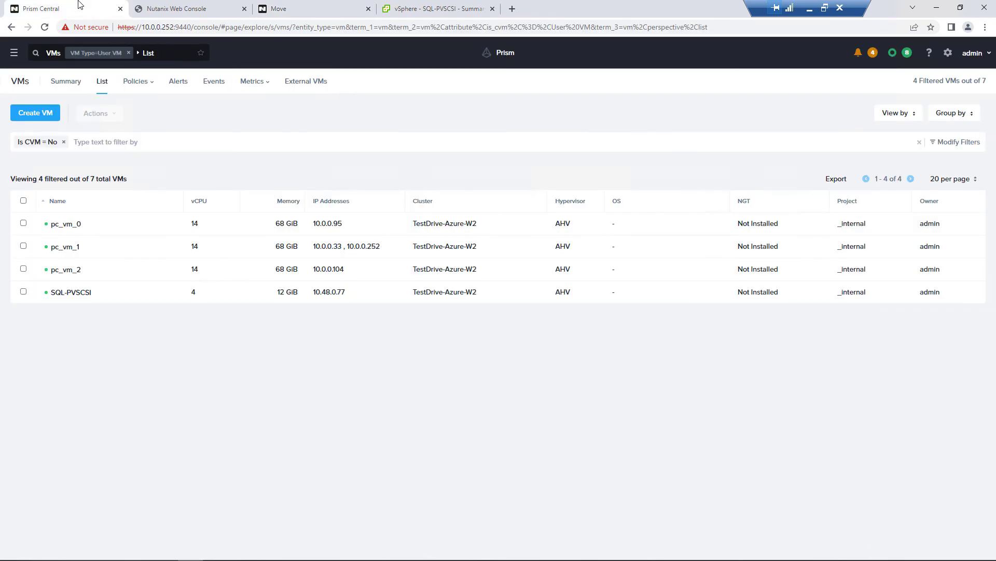